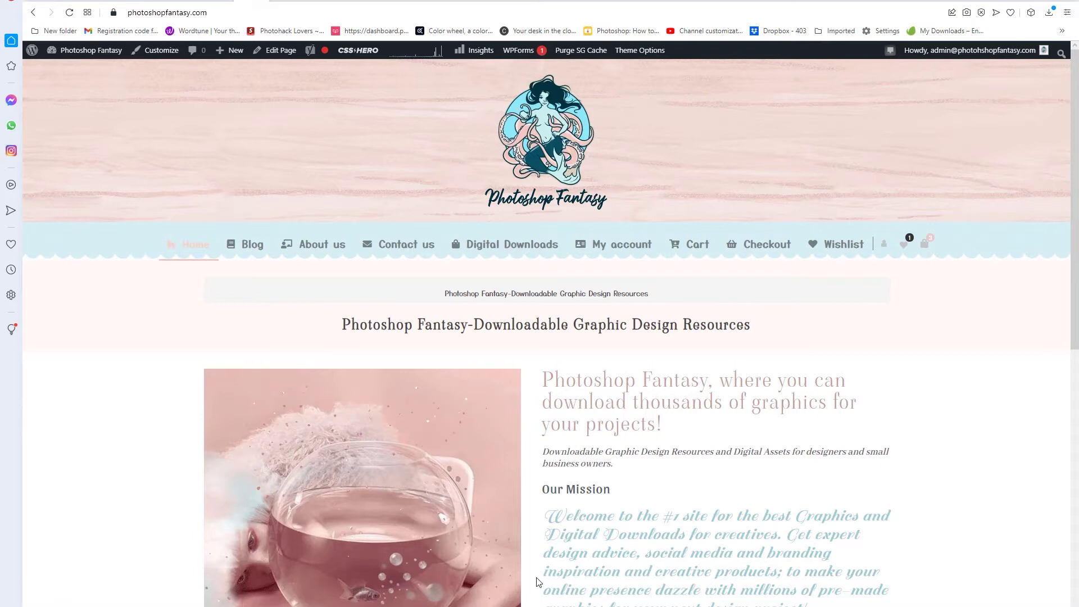
Highlight the script-font mission paragraph, then bring up the zass theme's header.php in File Manager.
{"action": "scroll", "coordinate": [596, 477], "scroll_direction": "down", "scroll_amount": 4}
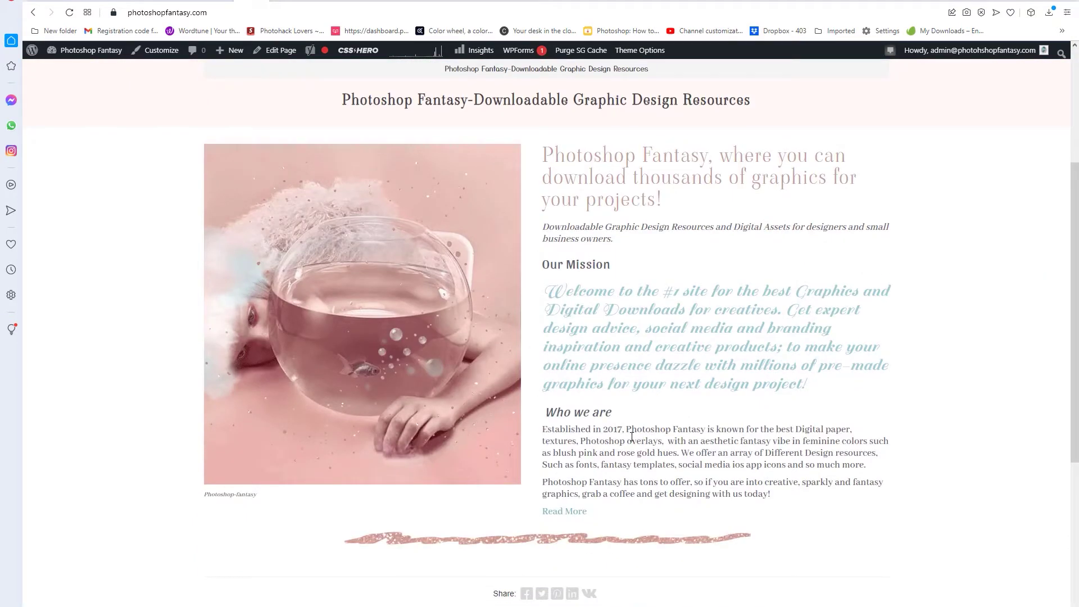
{"action": "left_click_drag", "start_coordinate": [545, 289], "coordinate": [796, 387]}
{"action": "scroll", "coordinate": [631, 325], "scroll_direction": "up", "scroll_amount": 3}
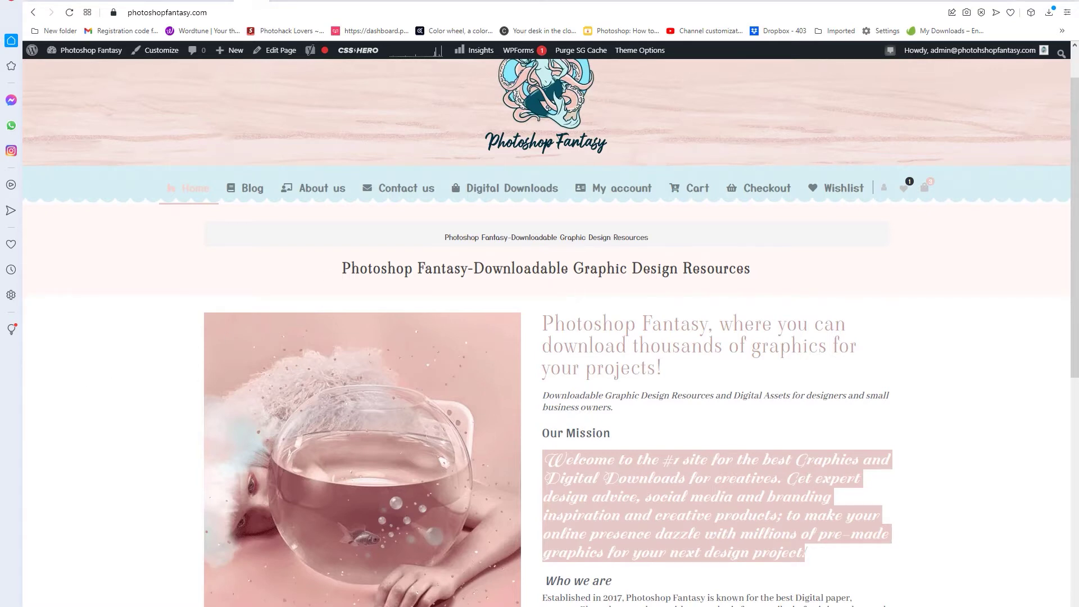
{"action": "scroll", "coordinate": [225, 327], "scroll_direction": "up", "scroll_amount": 1}
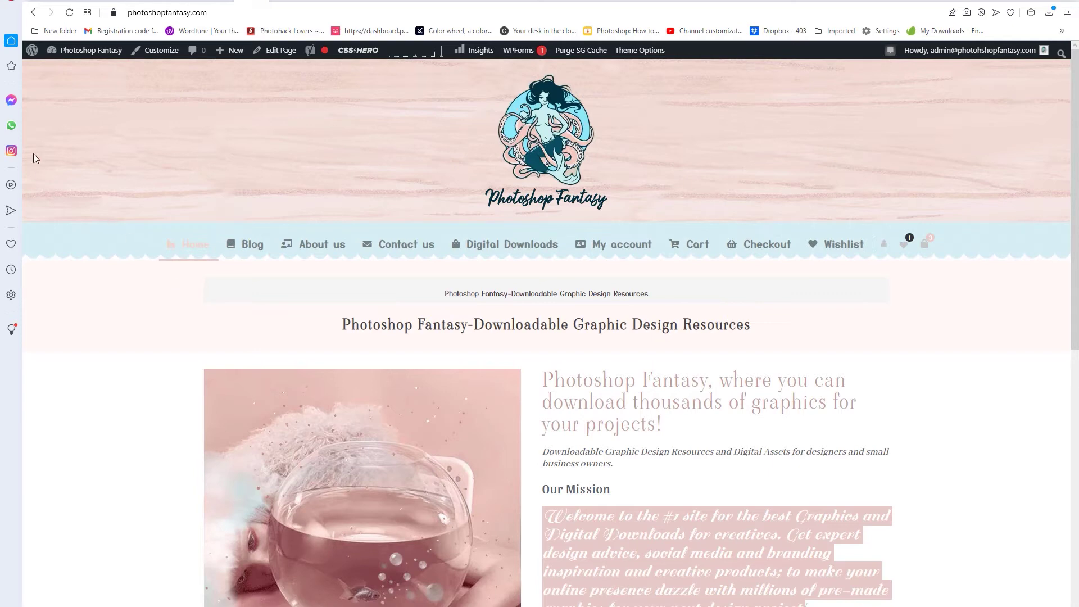
{"action": "left_click", "coordinate": [71, 1]}
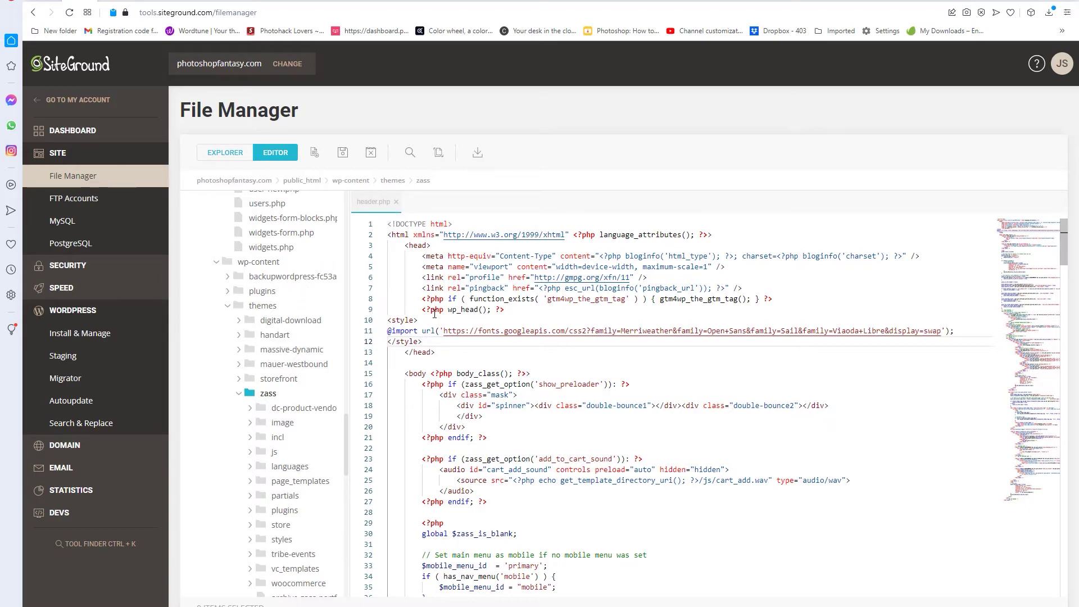
Mark the </head> tag on line 13 of header.php, then switch to the Google Fonts page.
{"action": "left_click_drag", "start_coordinate": [435, 352], "coordinate": [404, 352]}
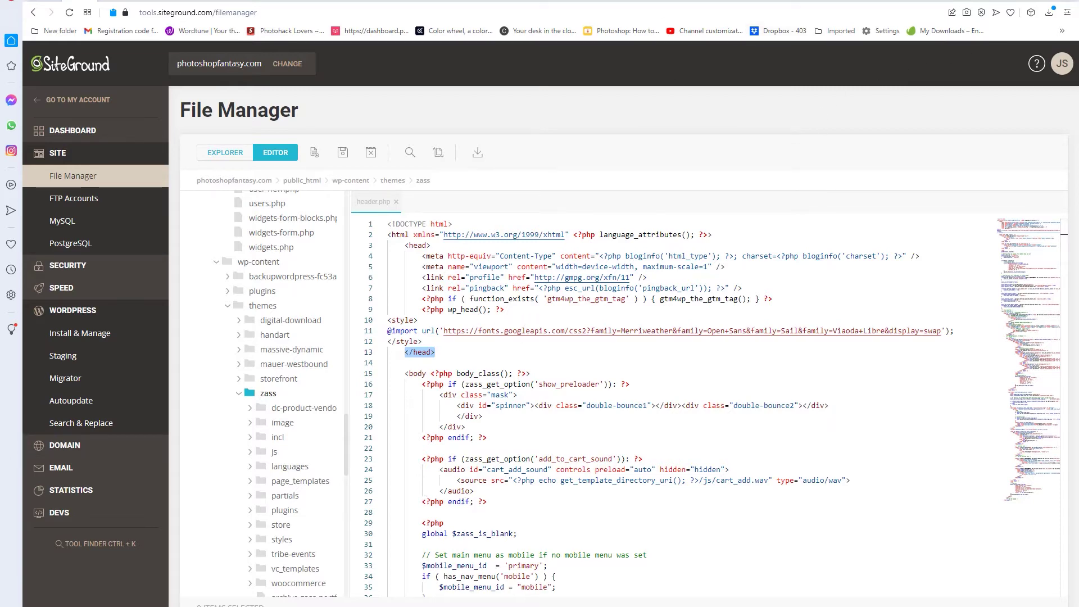
{"action": "key", "text": "alt+Tab"}
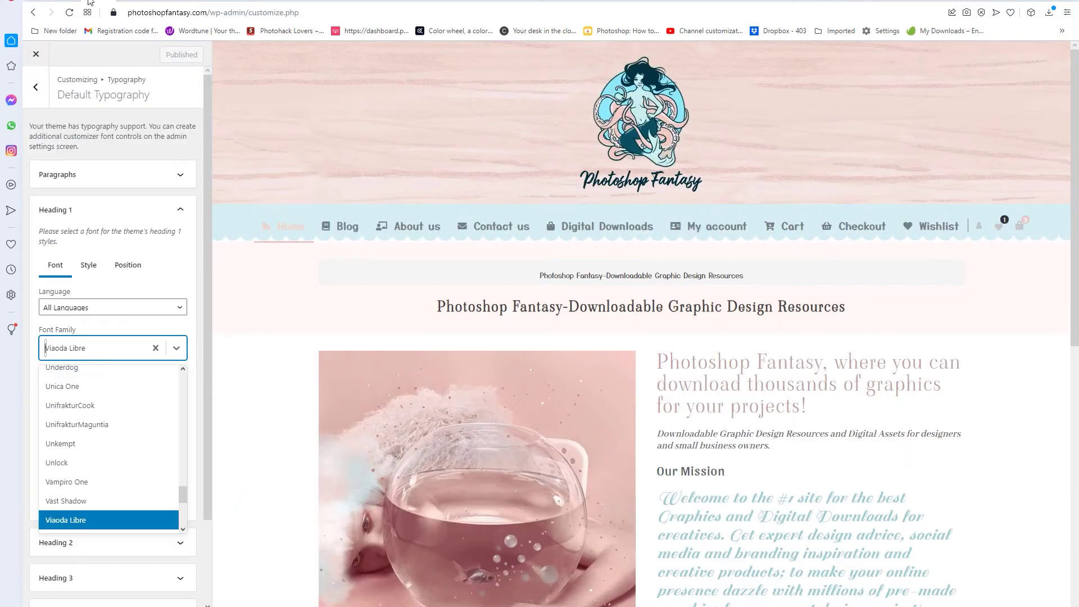
Review the Heading 1 font settings and its font weight options without changing anything.
{"action": "left_click", "coordinate": [181, 215]}
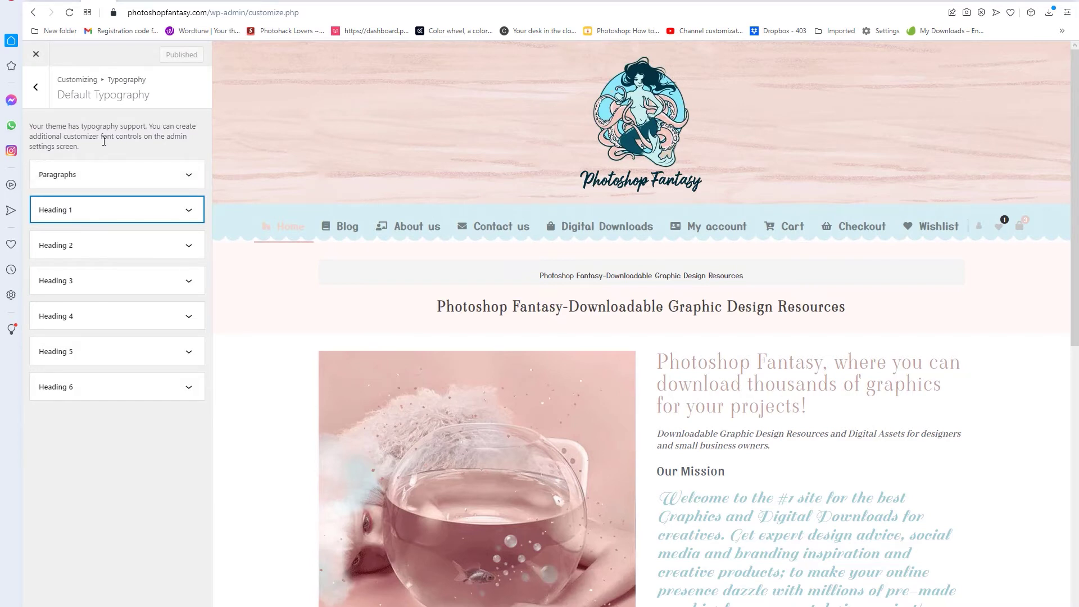
{"action": "left_click", "coordinate": [188, 210]}
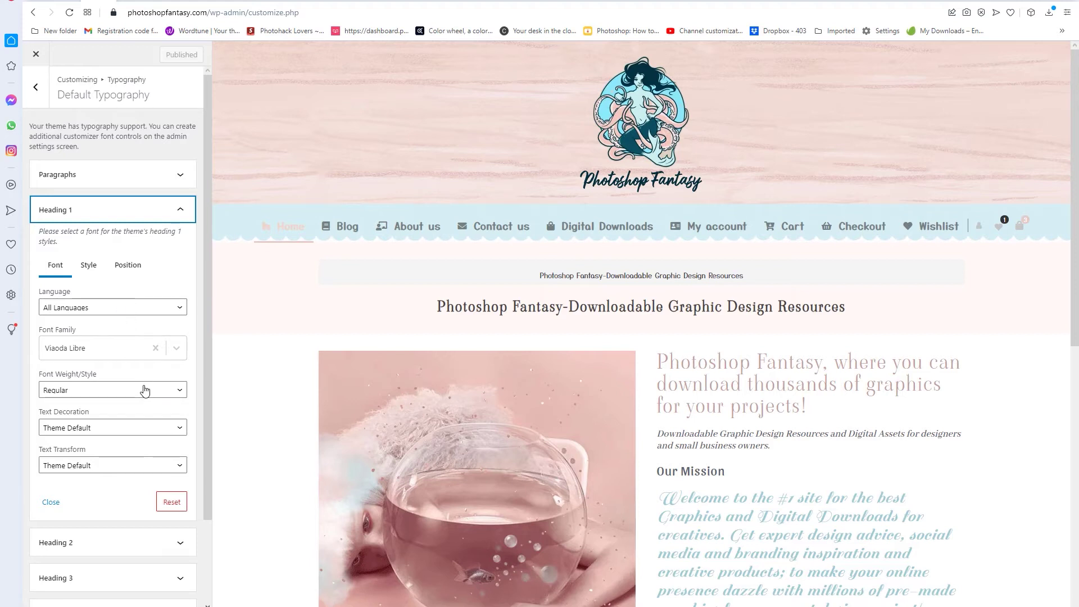
{"action": "left_click", "coordinate": [143, 392]}
{"action": "left_click", "coordinate": [169, 266]}
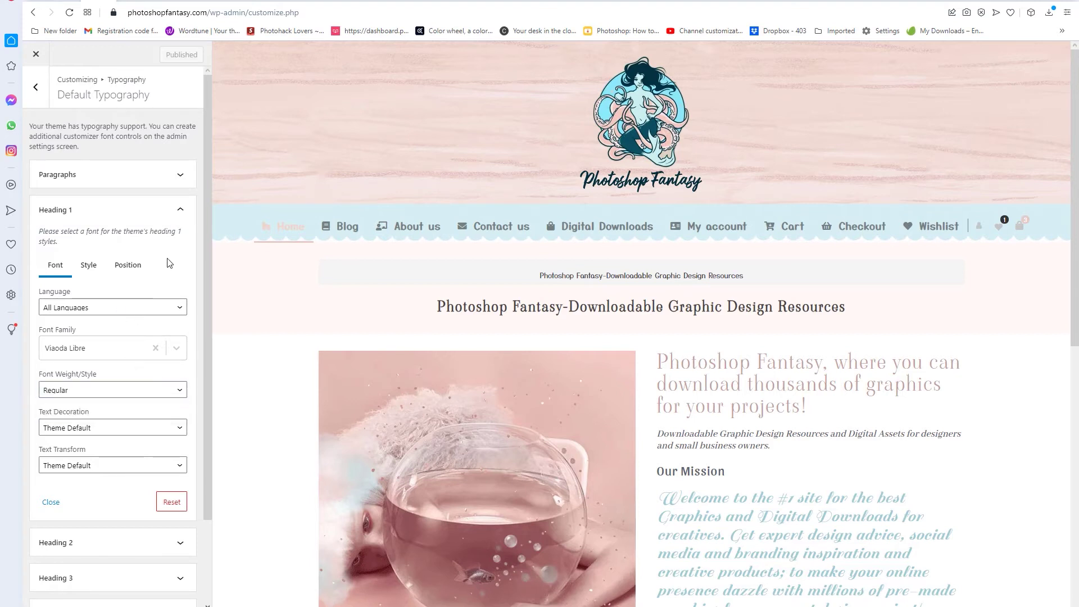
{"action": "left_click", "coordinate": [180, 209]}
Check the Heading 3, Heading 5, Heading 1 (Viaoda Libre) and Paragraphs font settings.
{"action": "left_click", "coordinate": [189, 280]}
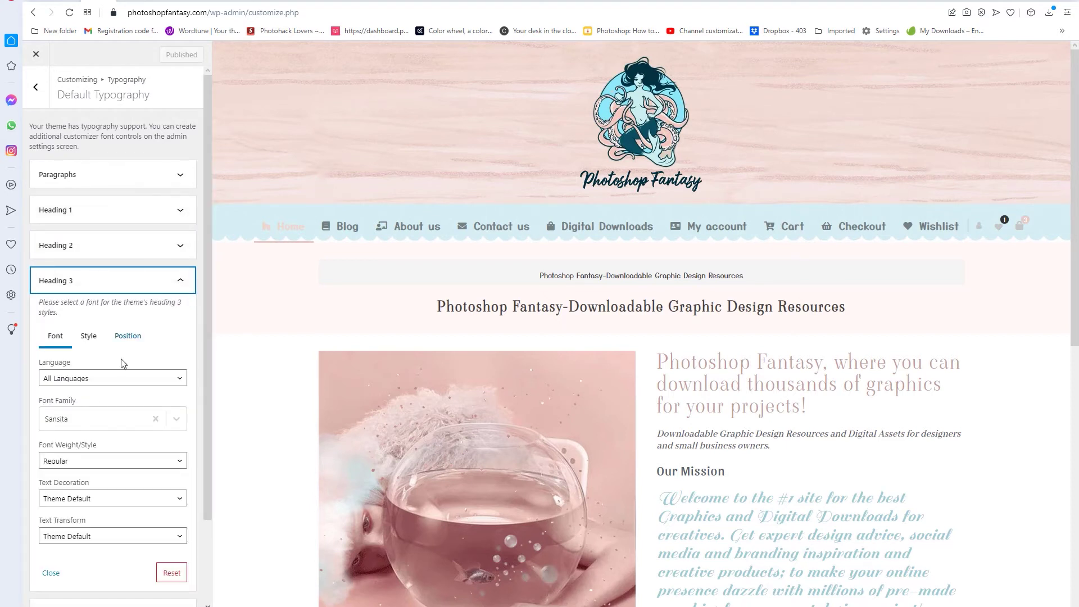
{"action": "left_click", "coordinate": [180, 281]}
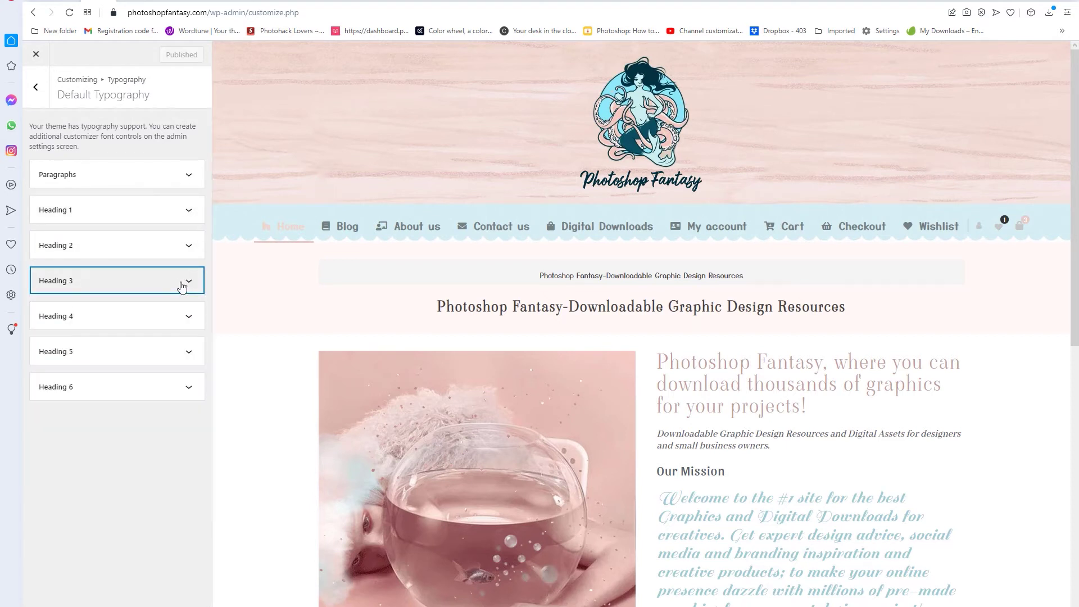
{"action": "left_click", "coordinate": [170, 352]}
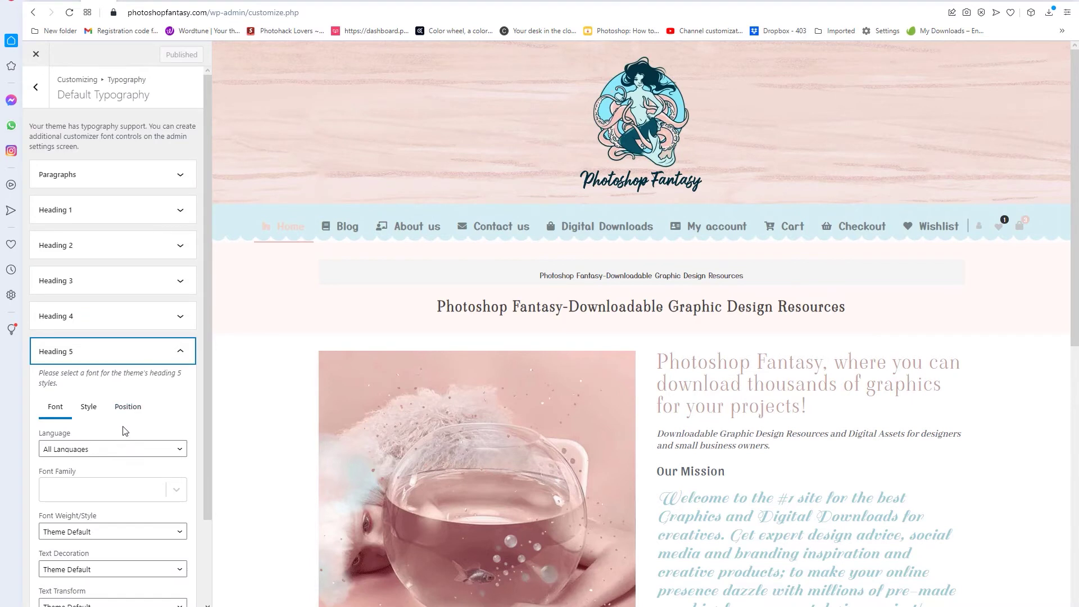
{"action": "left_click", "coordinate": [171, 214]}
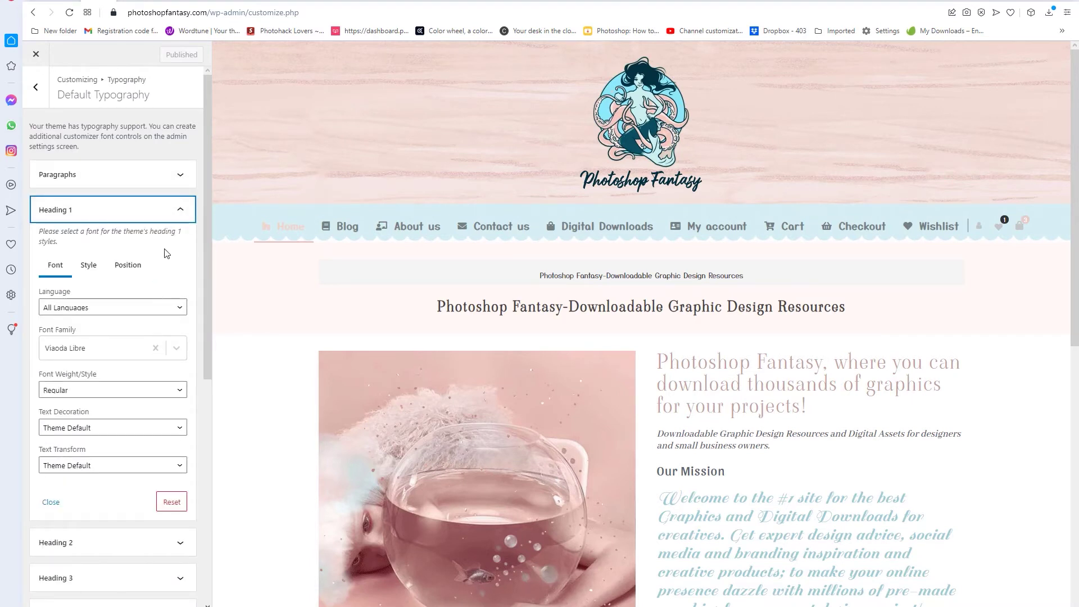
{"action": "left_click", "coordinate": [184, 214]}
{"action": "left_click", "coordinate": [179, 174]}
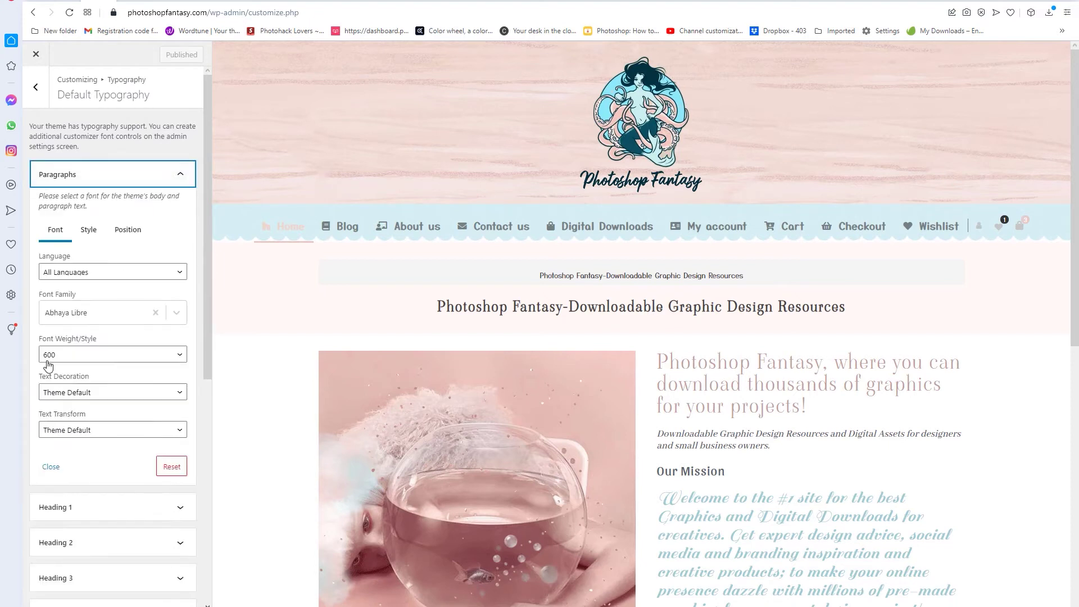
{"action": "left_click", "coordinate": [180, 174]}
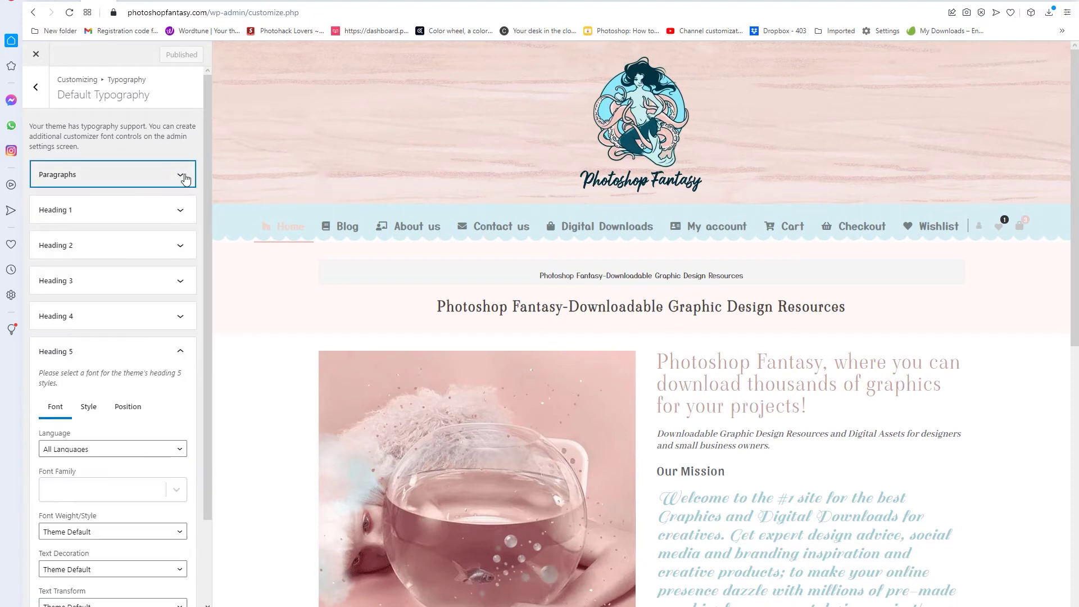
{"action": "left_click", "coordinate": [176, 282]}
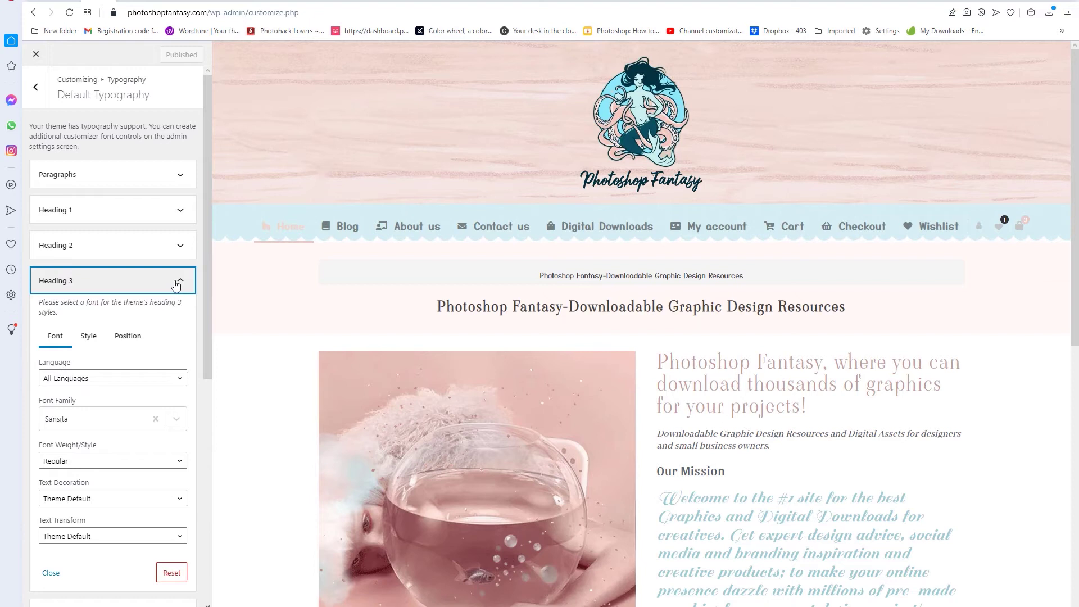
{"action": "left_click", "coordinate": [177, 282]}
Open Theme Typography and expand its fontcontrol font settings.
{"action": "left_click", "coordinate": [35, 87]}
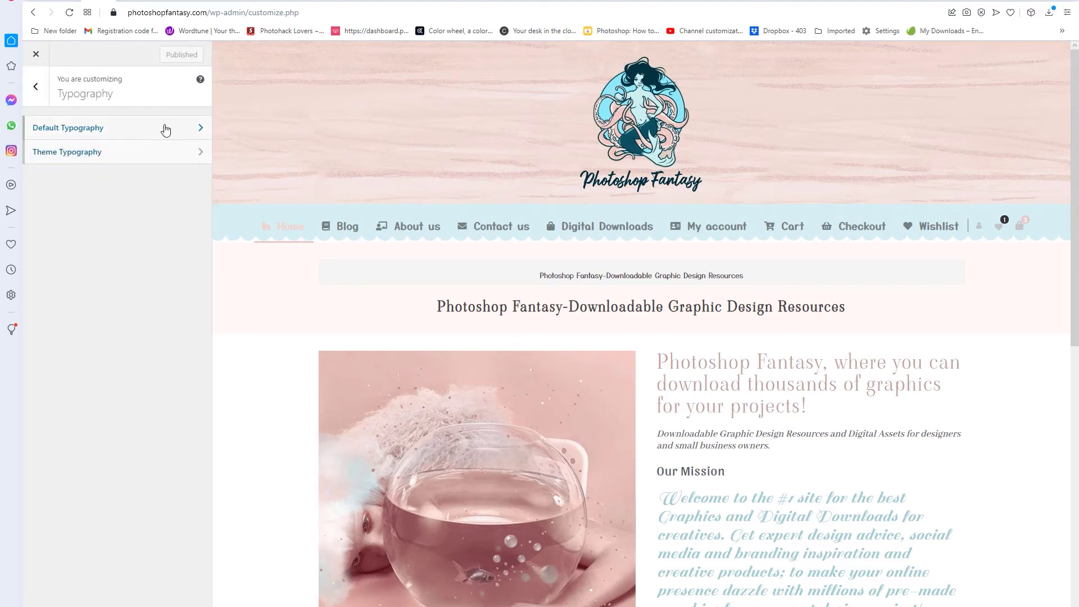
{"action": "left_click", "coordinate": [152, 159]}
{"action": "left_click", "coordinate": [150, 191]}
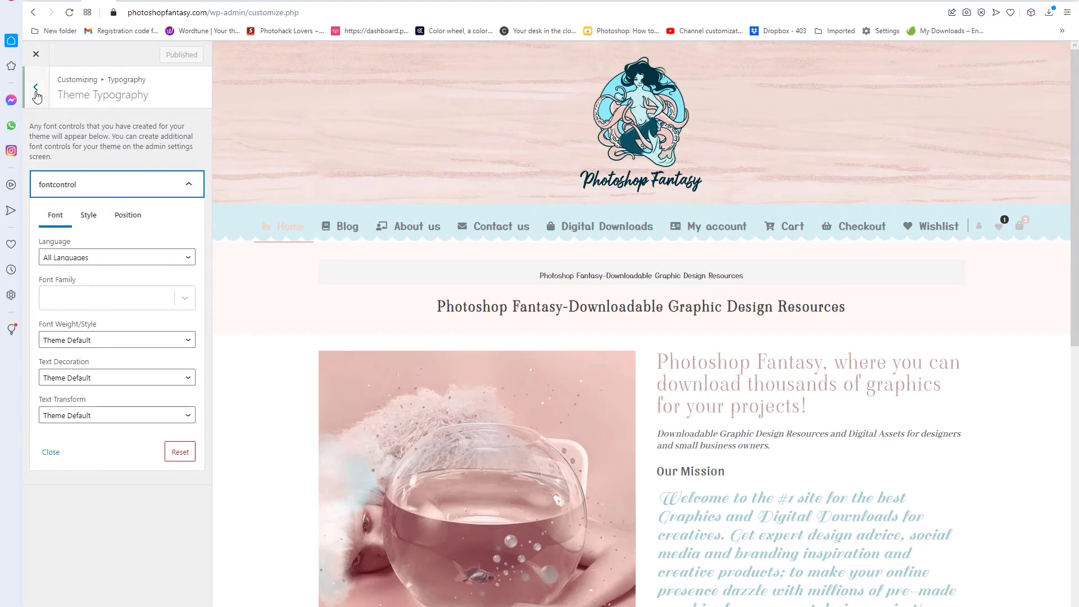
Open Default Typography and check that Paragraphs use Abhaya Libre.
{"action": "left_click", "coordinate": [36, 87]}
{"action": "left_click", "coordinate": [85, 130]}
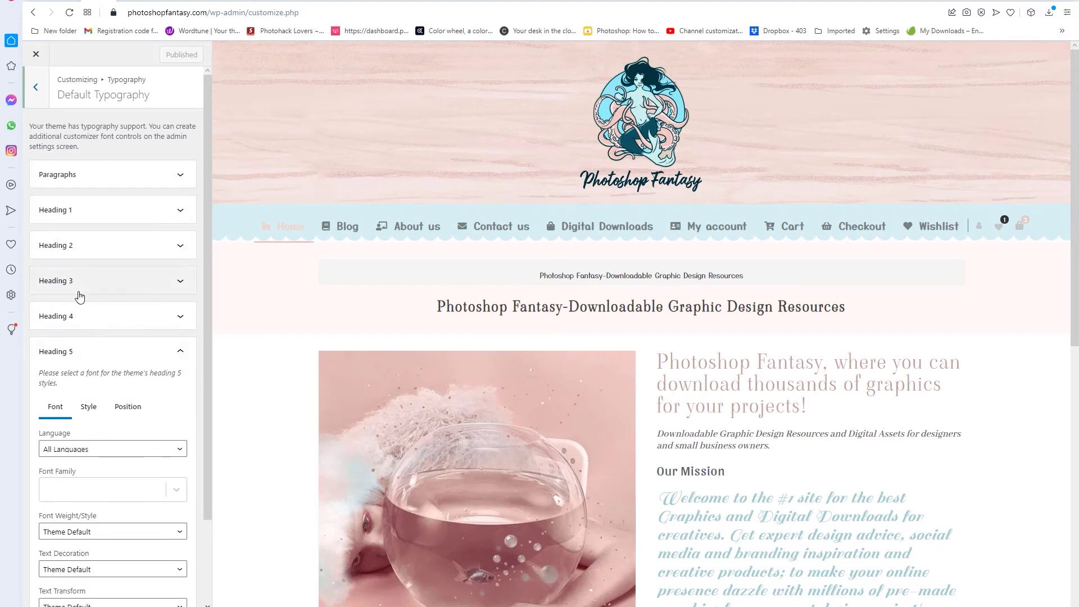
{"action": "left_click", "coordinate": [177, 175]}
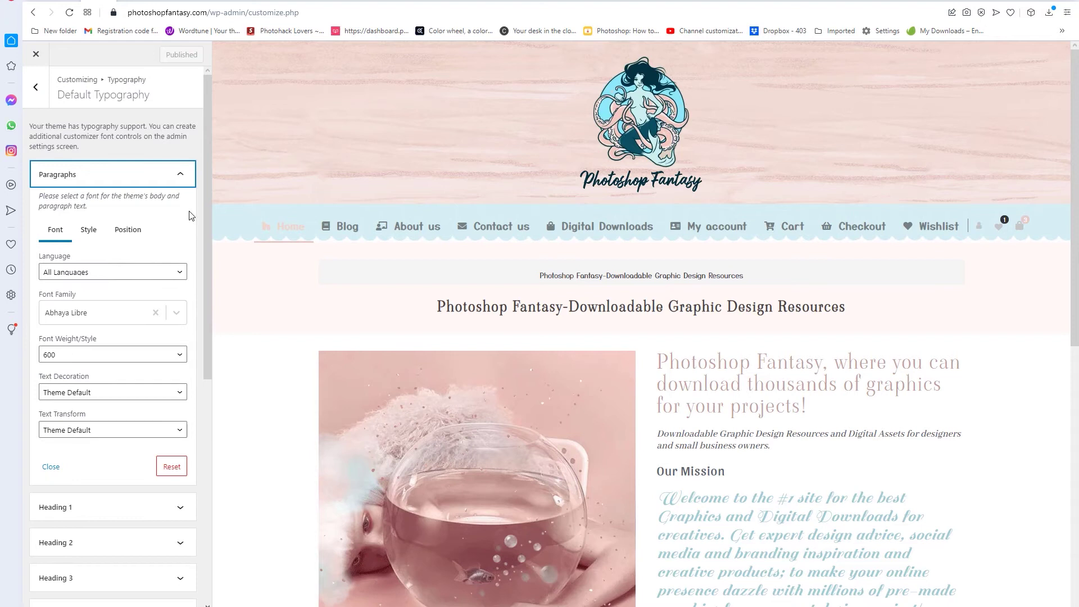
{"action": "left_click", "coordinate": [179, 176]}
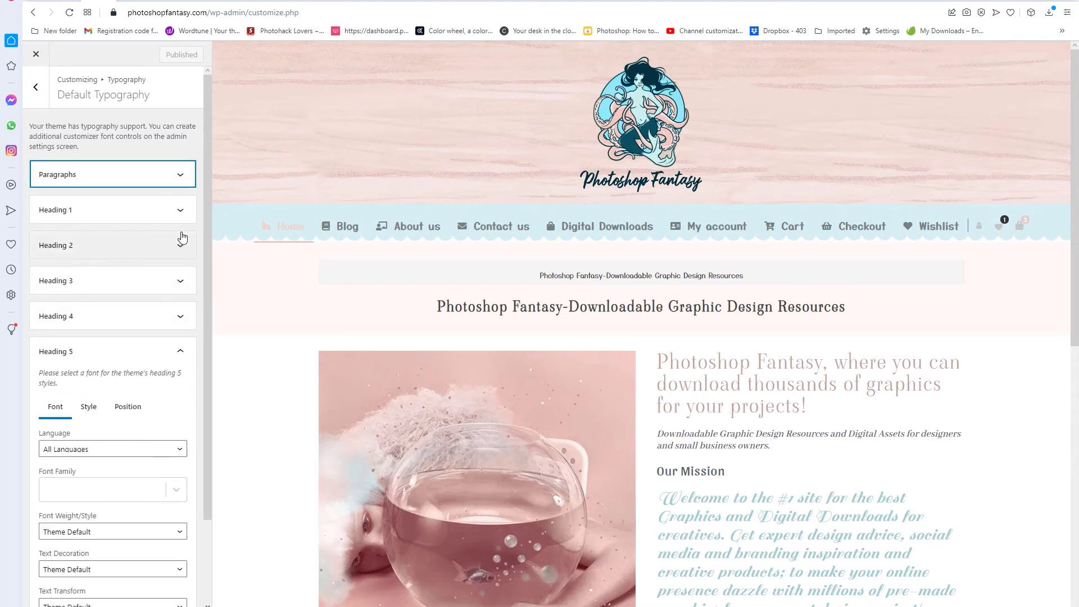
Confirm Heading 1 uses Viaoda Libre and Heading 2 uses Sail, then return to Google Fonts.
{"action": "left_click", "coordinate": [185, 211]}
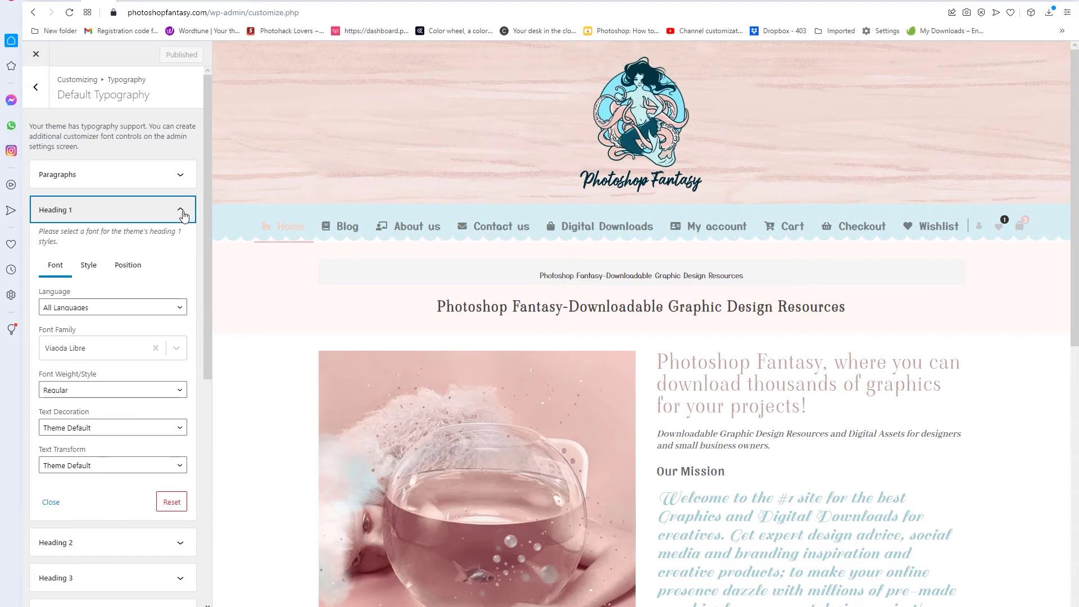
{"action": "left_click", "coordinate": [183, 213]}
{"action": "left_click", "coordinate": [177, 246]}
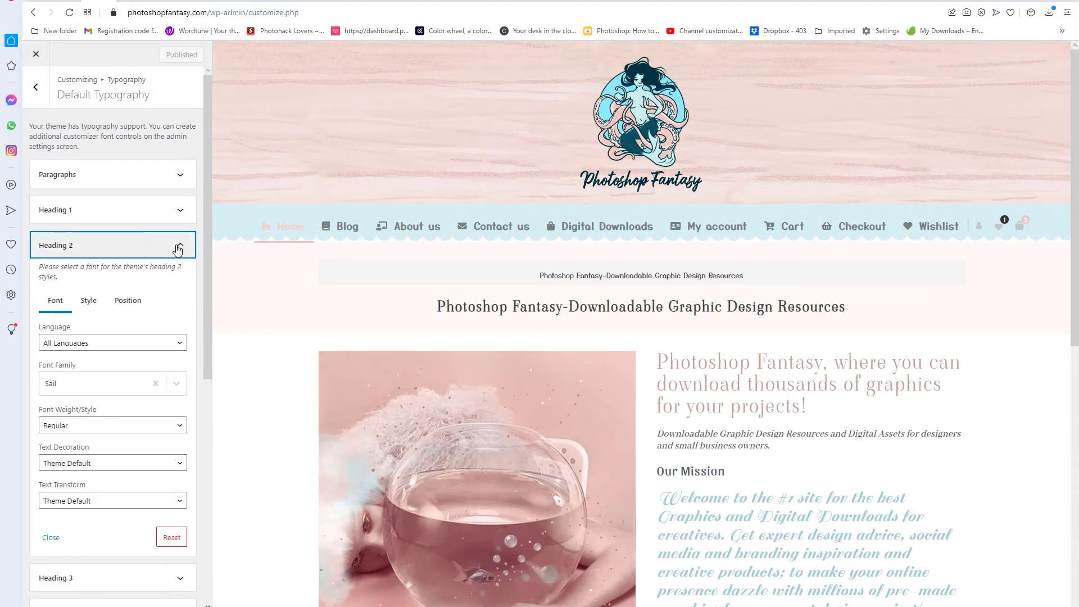
{"action": "left_click", "coordinate": [178, 248]}
{"action": "left_click", "coordinate": [179, 246]}
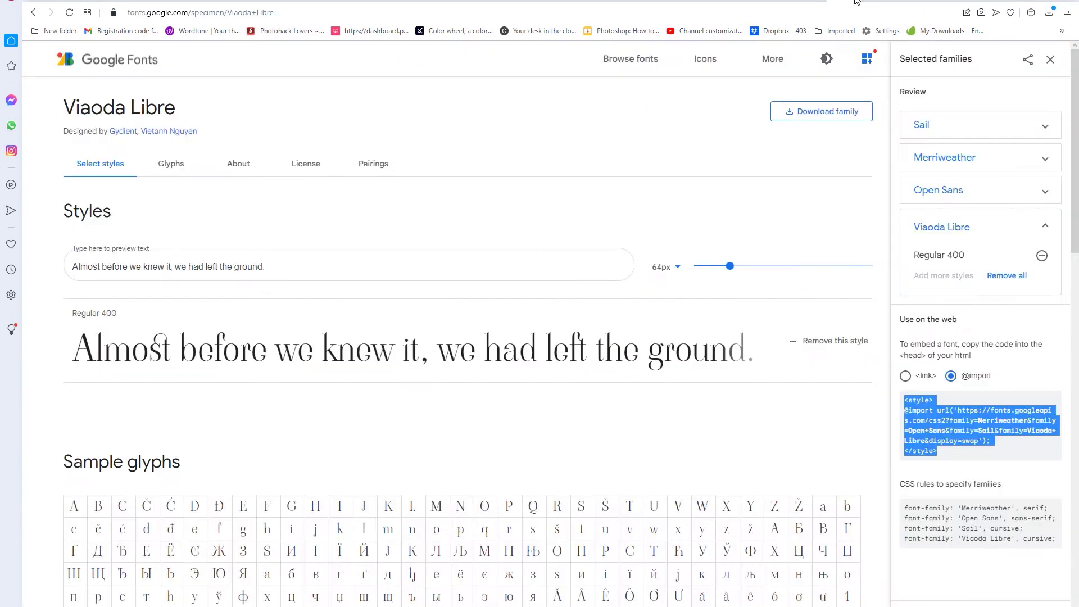
{"action": "left_click", "coordinate": [860, 3]}
Bring up the Stack Overflow answer about importing Google fonts into a CSS file.
{"action": "left_click", "coordinate": [823, 0]}
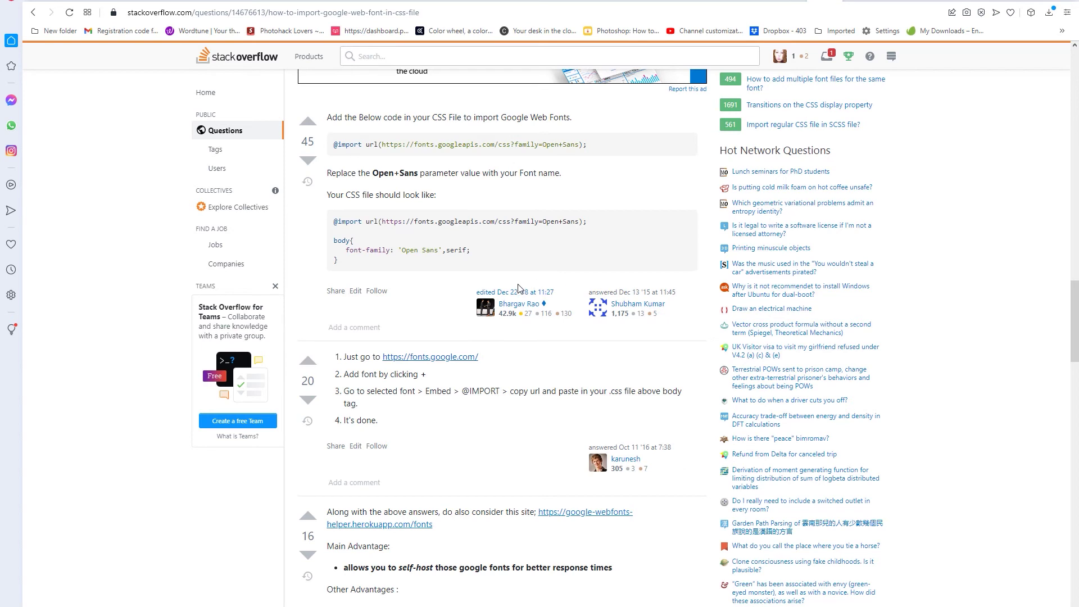
{"action": "scroll", "coordinate": [520, 287], "scroll_direction": "up", "scroll_amount": 1}
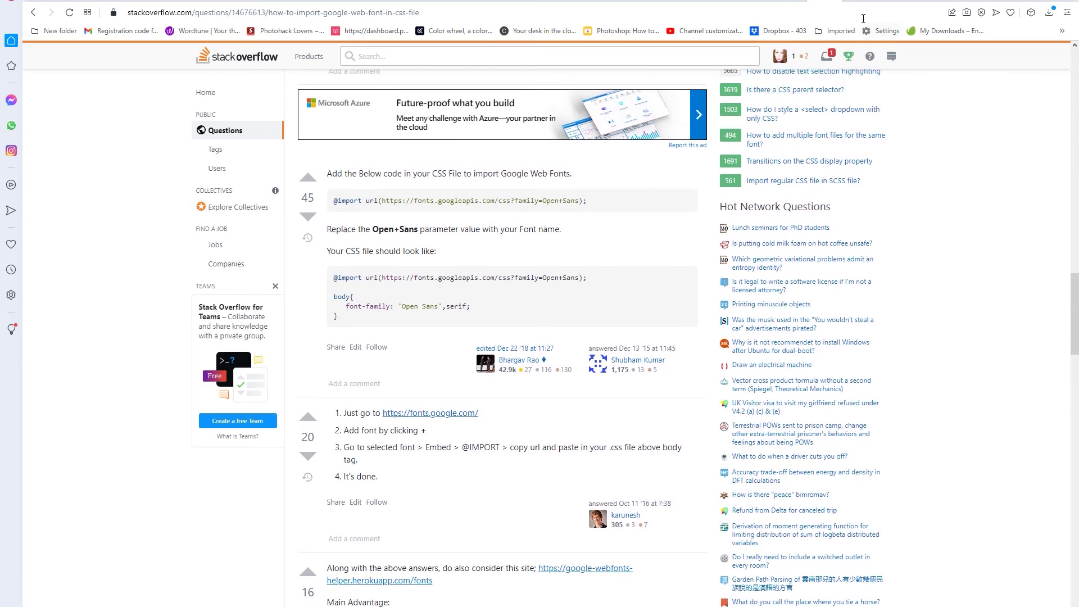
{"action": "left_click", "coordinate": [830, 2]}
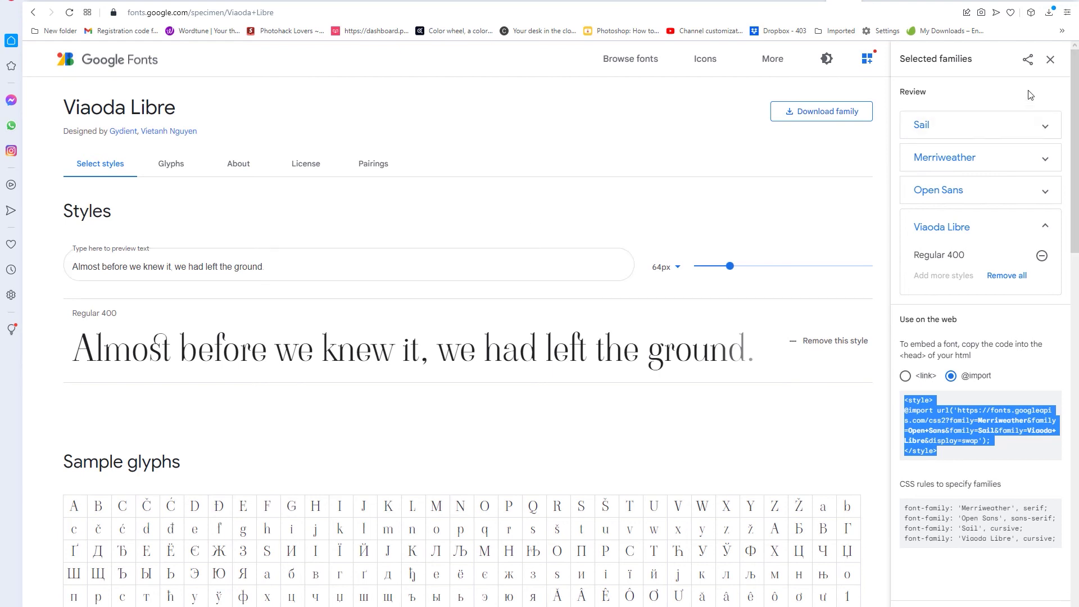
Close the Selected families panel, go back to the font browser, and search for 'roboto'.
{"action": "left_click", "coordinate": [1050, 60]}
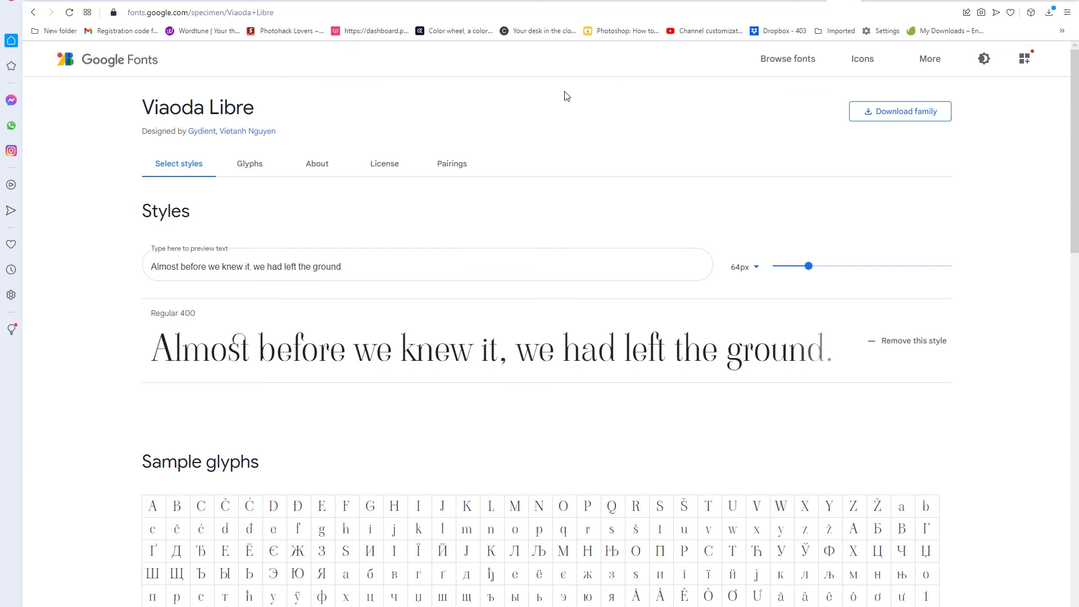
{"action": "scroll", "coordinate": [275, 216], "scroll_direction": "down", "scroll_amount": 1}
{"action": "scroll", "coordinate": [219, 186], "scroll_direction": "up", "scroll_amount": 1}
{"action": "left_click", "coordinate": [33, 12]}
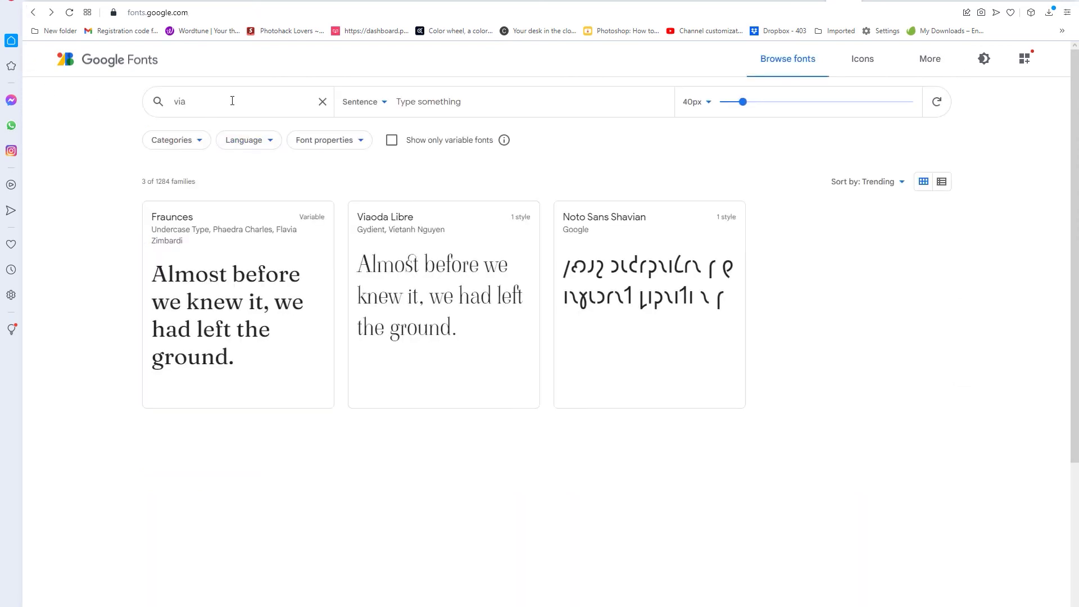
{"action": "left_click_drag", "start_coordinate": [229, 101], "coordinate": [159, 103]}
{"action": "type", "text": "roboto"}
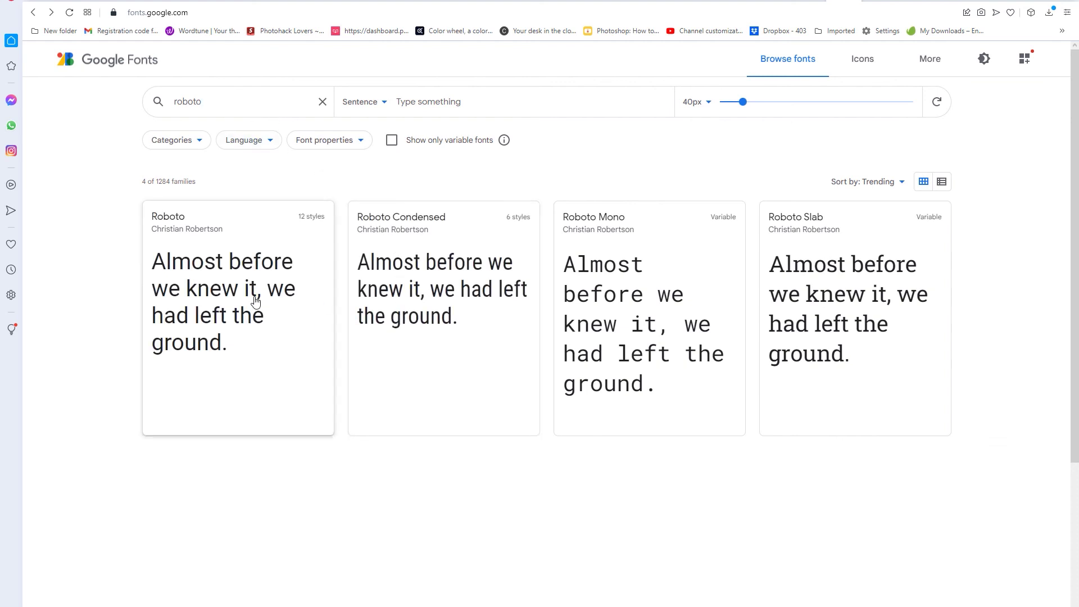
{"action": "left_click", "coordinate": [254, 353]}
{"action": "scroll", "coordinate": [753, 321], "scroll_direction": "down", "scroll_amount": 4}
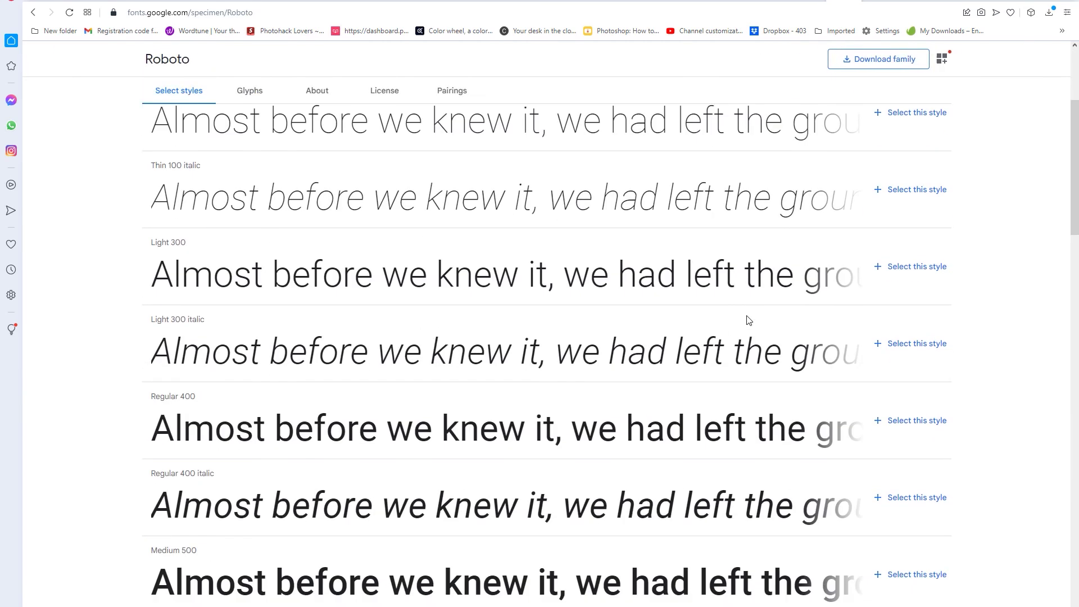
{"action": "scroll", "coordinate": [744, 319], "scroll_direction": "up", "scroll_amount": 4}
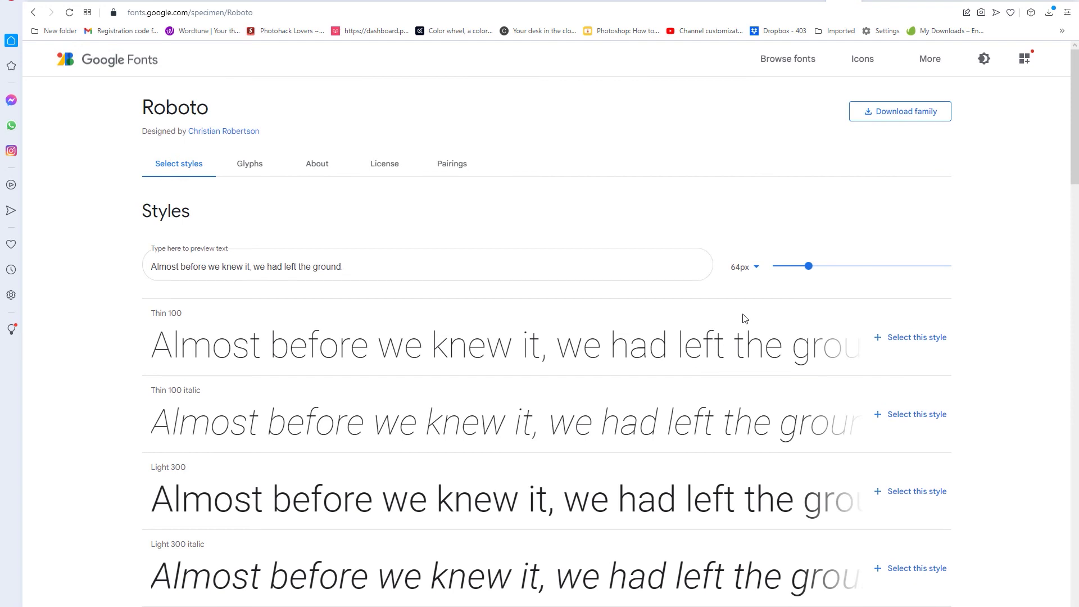
{"action": "left_click", "coordinate": [881, 339]}
{"action": "left_click", "coordinate": [1023, 60]}
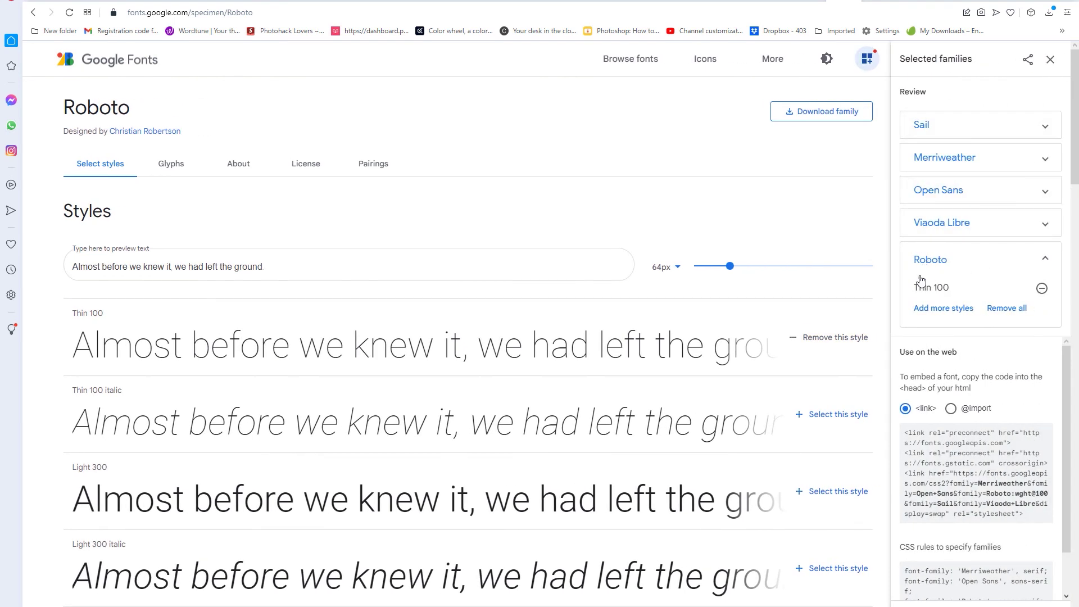
{"action": "scroll", "coordinate": [921, 365], "scroll_direction": "down", "scroll_amount": 1}
{"action": "left_click", "coordinate": [950, 378]}
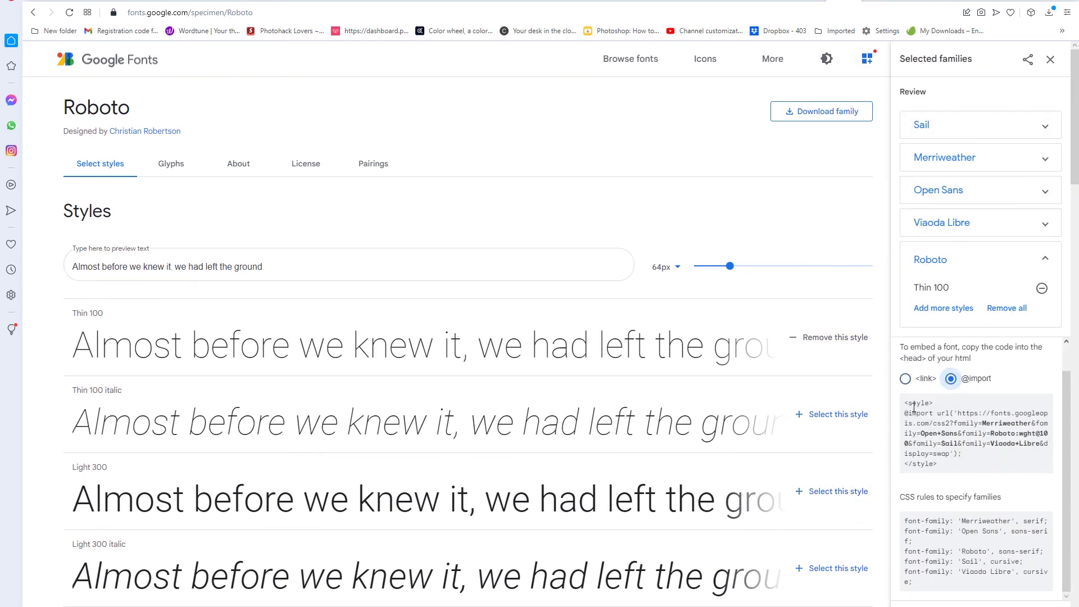